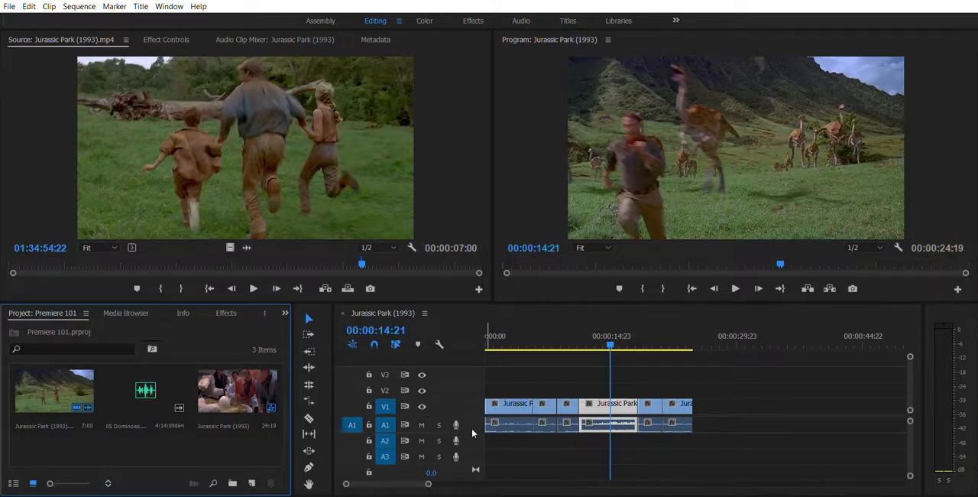
left_click(469, 433)
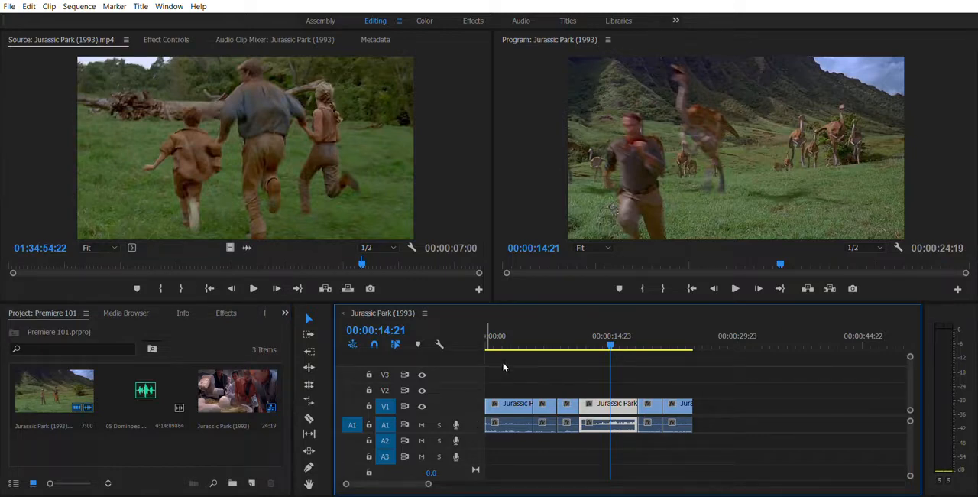
key("ctrl+m")
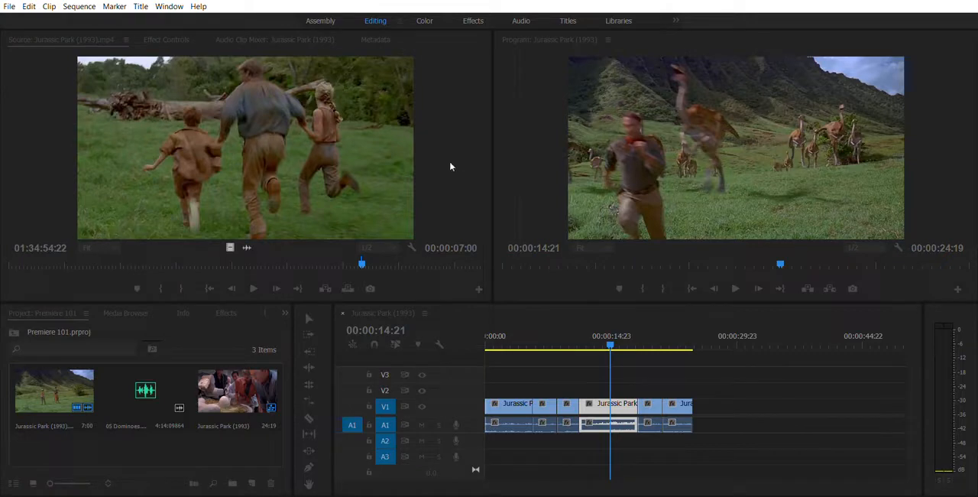
left_click(579, 162)
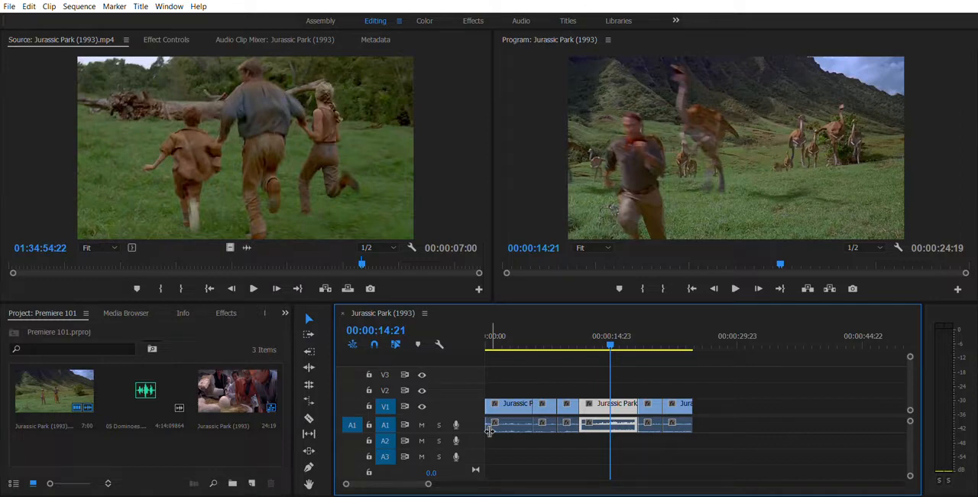
- Play the sequence from about 00:00:09:21 to listen to the clips' original sound
left_click(570, 330)
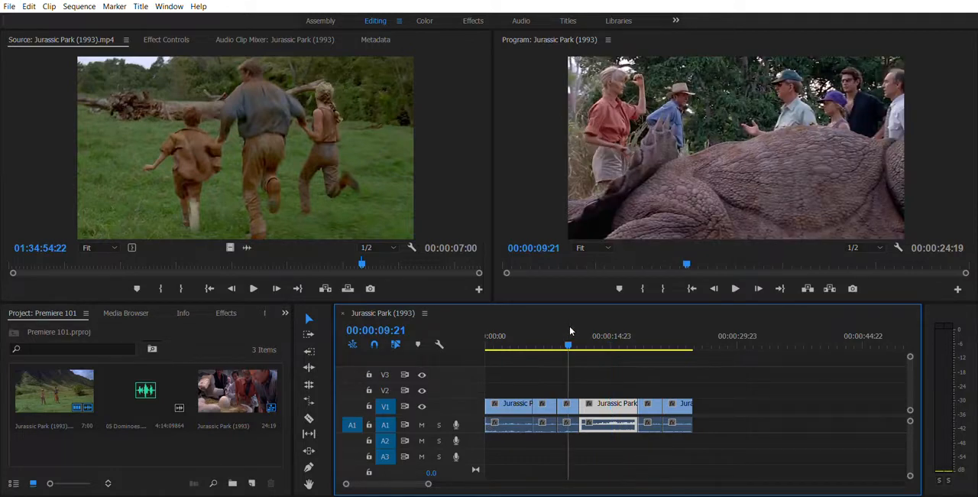
key("space")
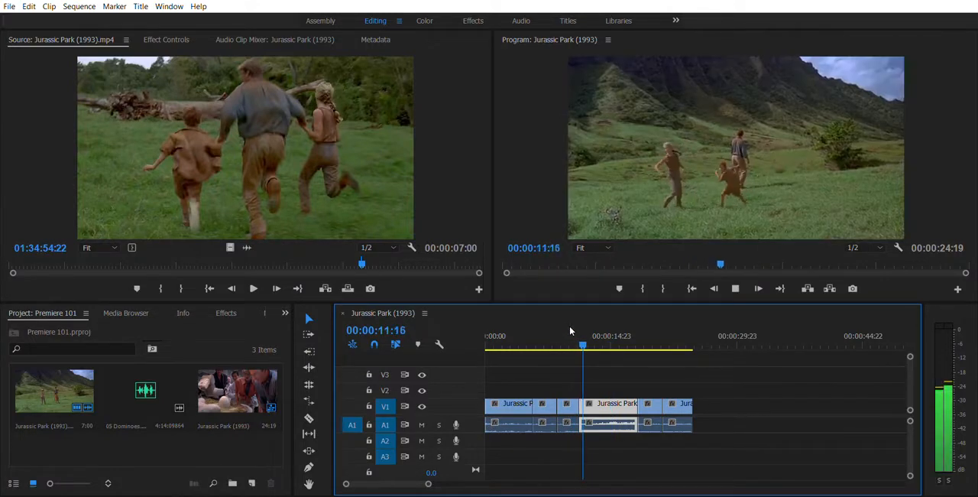
key("space")
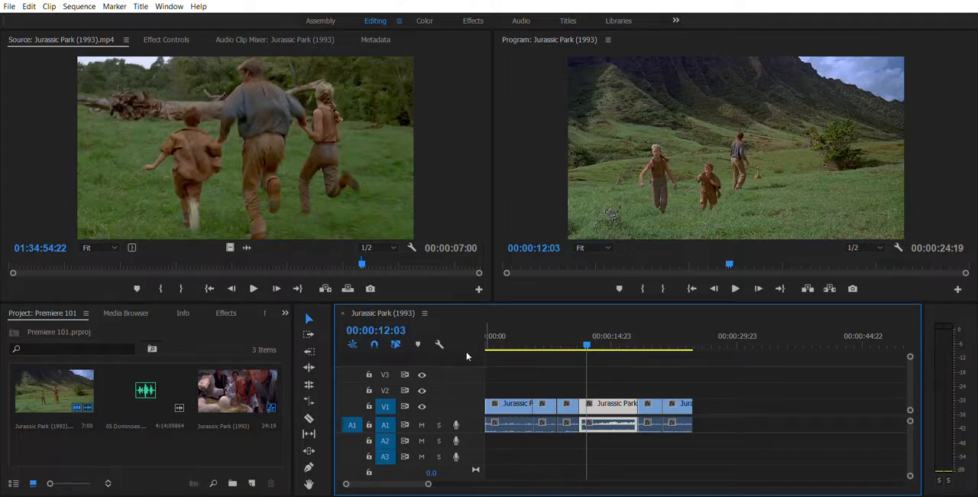
- Mute audio track A1 and play a short stretch of the sequence
left_click(421, 424)
key("space")
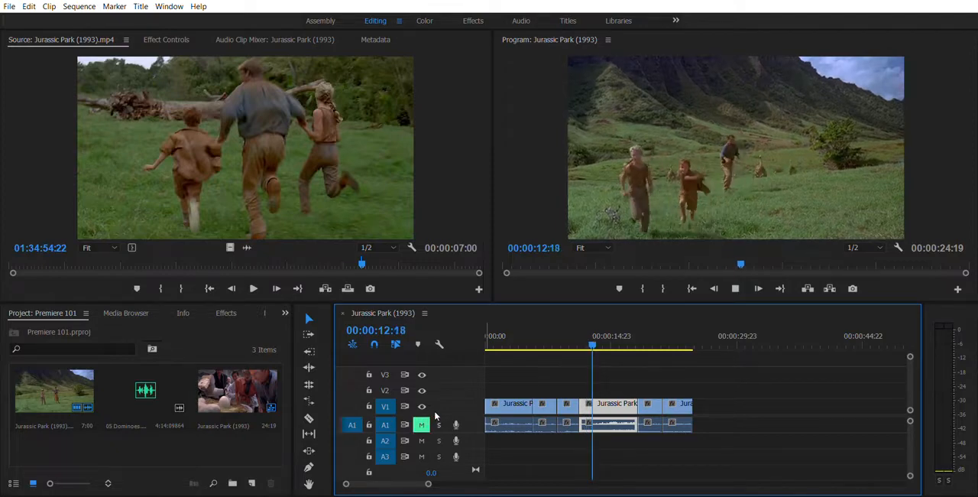
key("space")
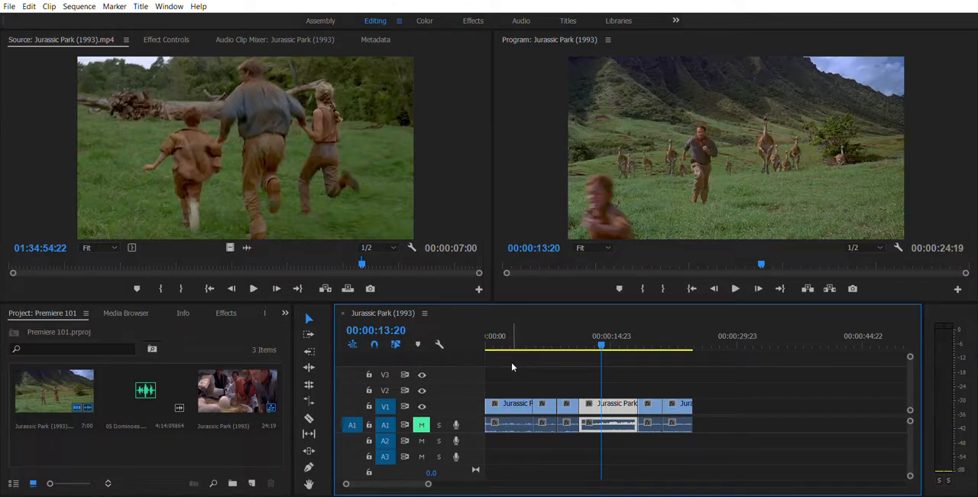
- Place the 05 Dominoes music clip at the start of audio track A3 and preview it in the sequence
left_click(148, 369)
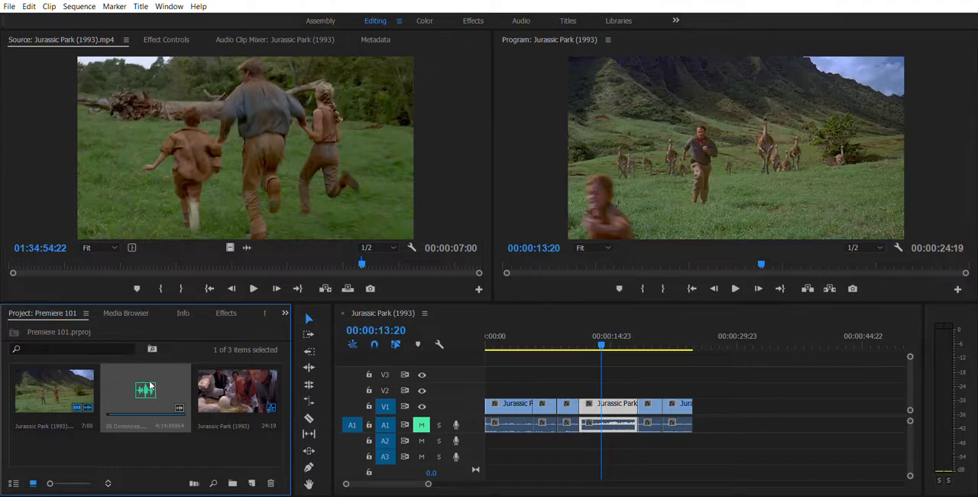
left_click_drag(522, 367, 491, 454)
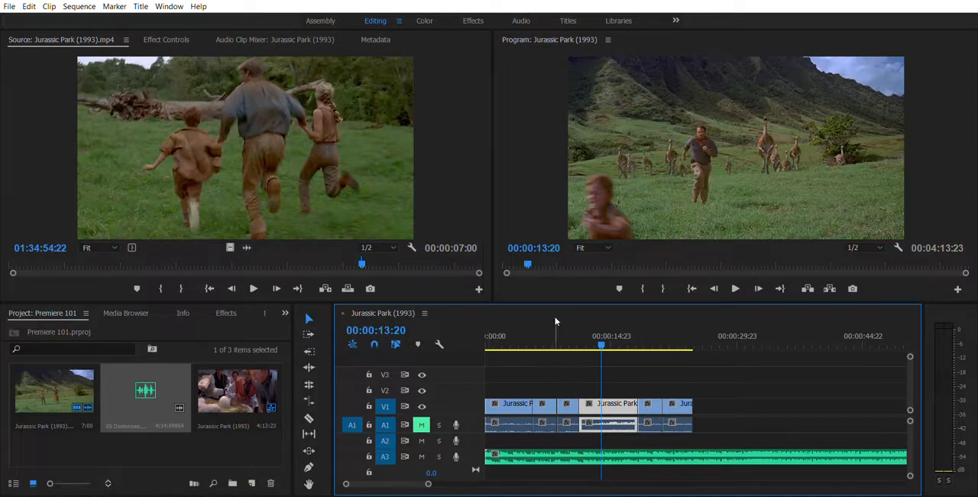
key("space")
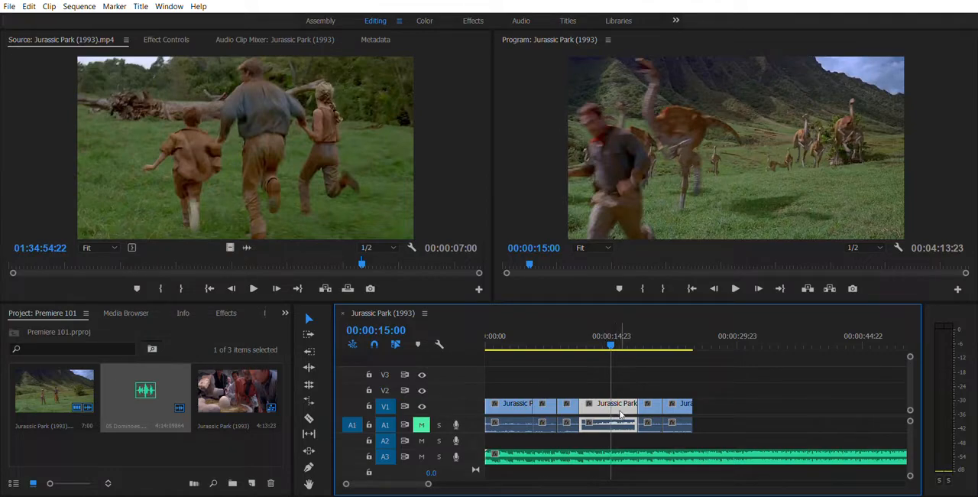
- Unmute audio track A1 and play the sequence from about 00:00:18:17 to hear both audio tracks together
key("equal")
key("equal")
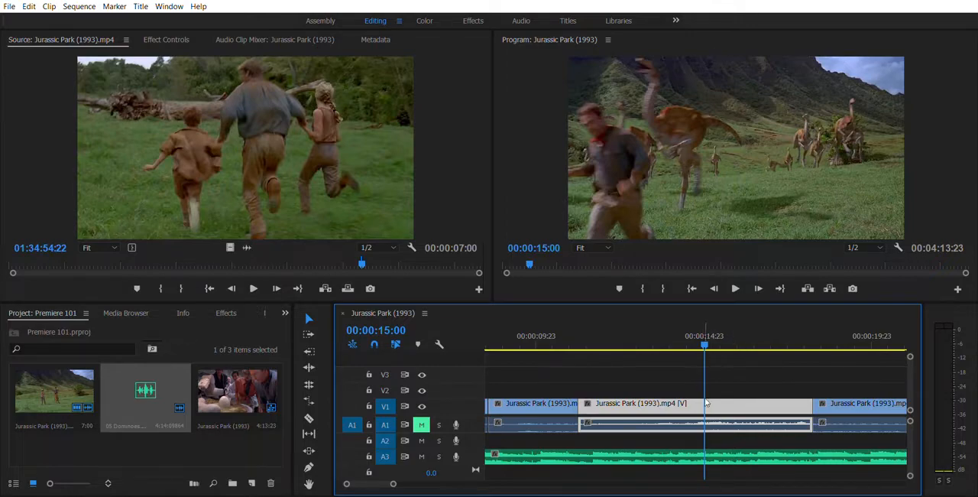
left_click(831, 337)
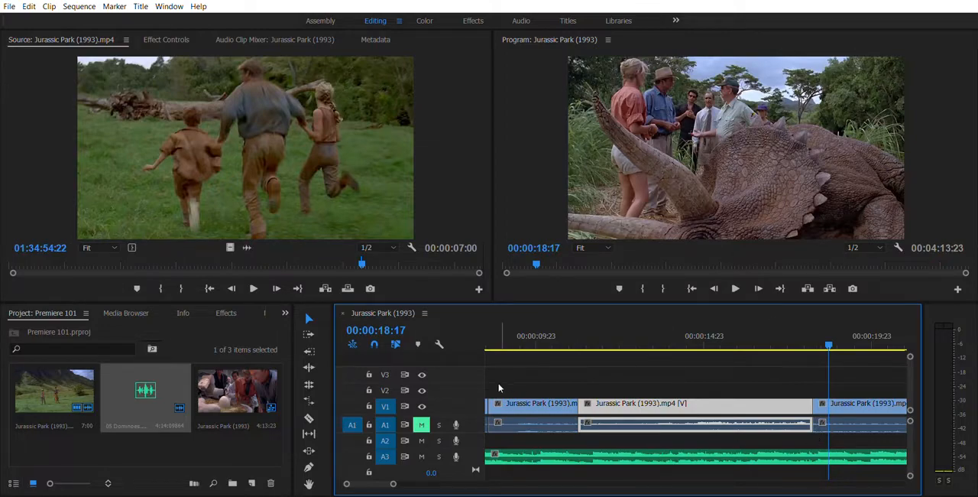
left_click(421, 423)
key("space")
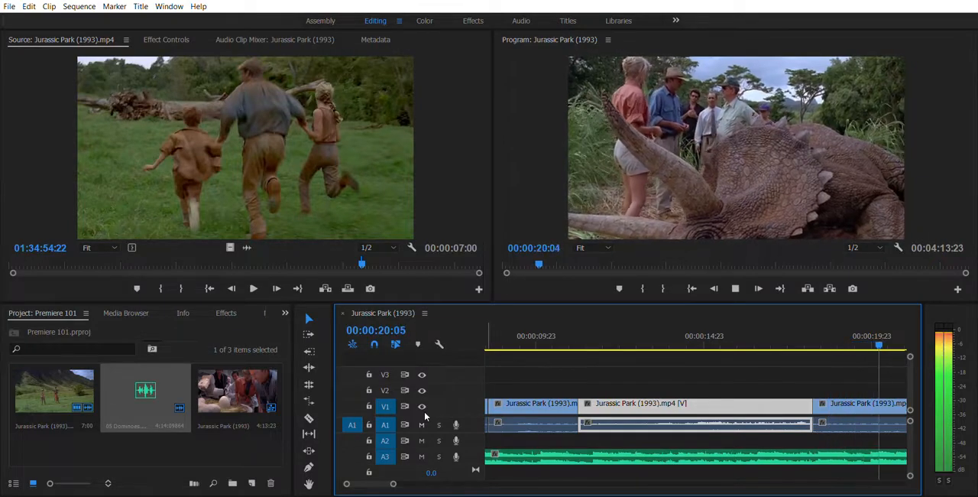
key("space")
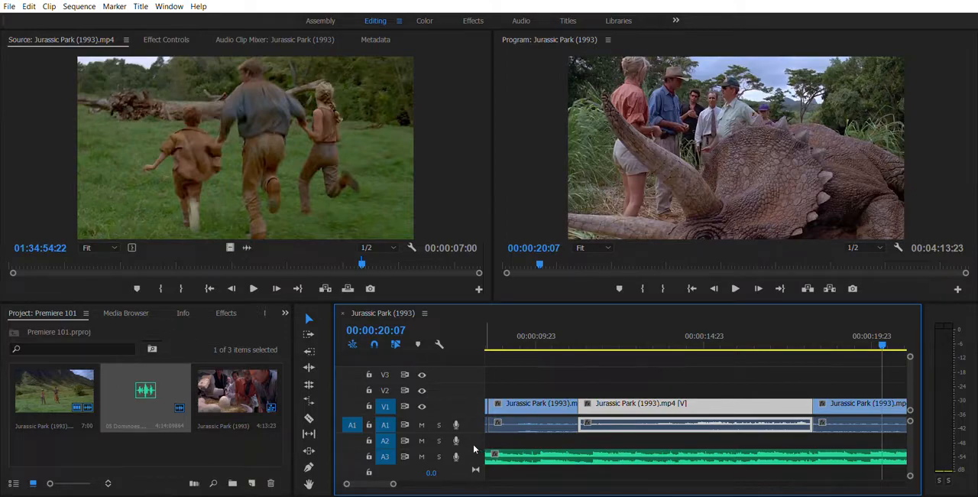
- Increase the height of audio track A3 so the music clip's waveform and volume line have more room
scroll(474, 445, "up", 2)
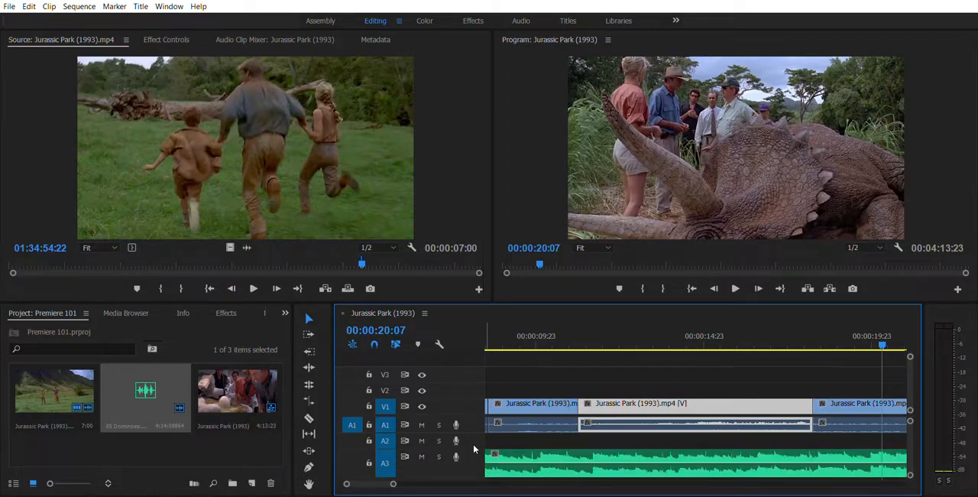
scroll(473, 444, "down", 2)
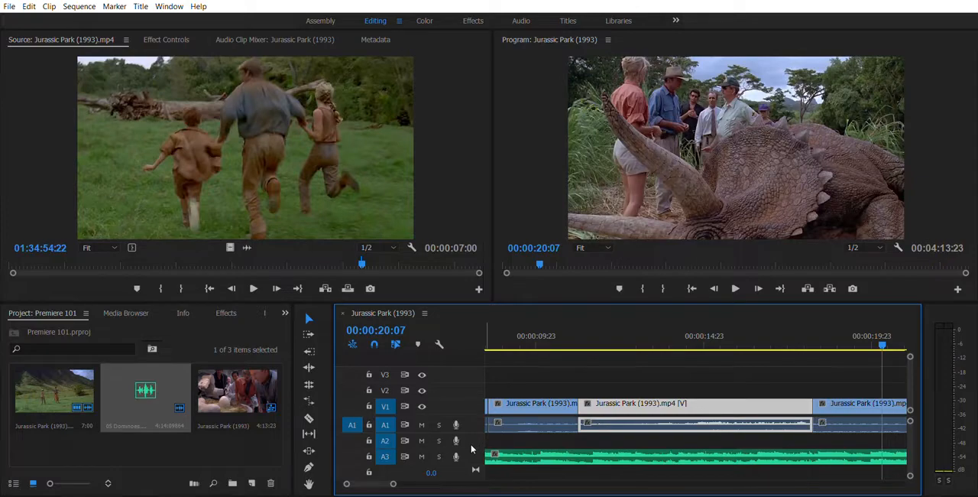
scroll(471, 449, "up", 1)
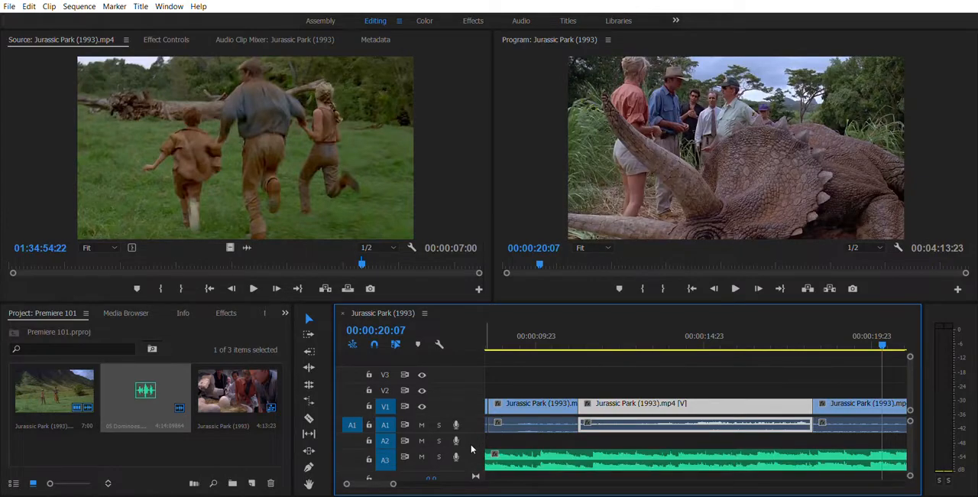
scroll(471, 449, "up", 1)
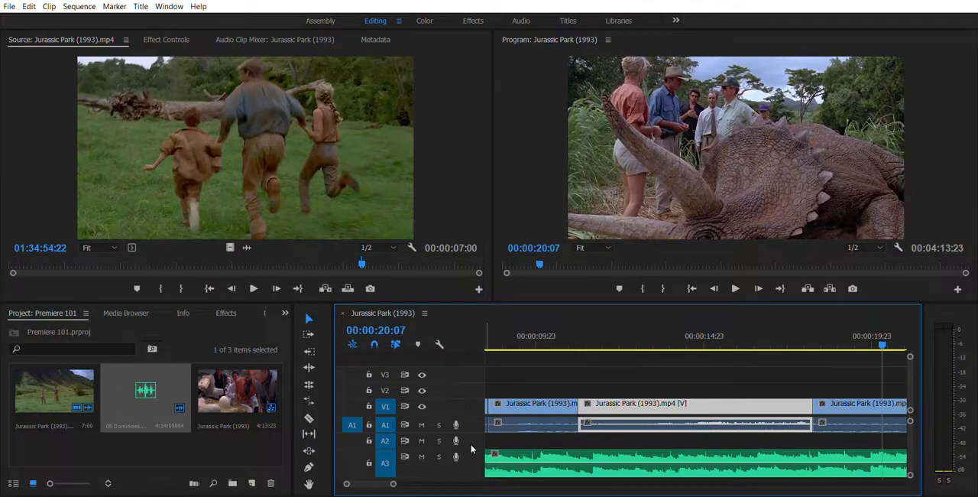
scroll(470, 449, "down", 1)
scroll(471, 443, "down", 1)
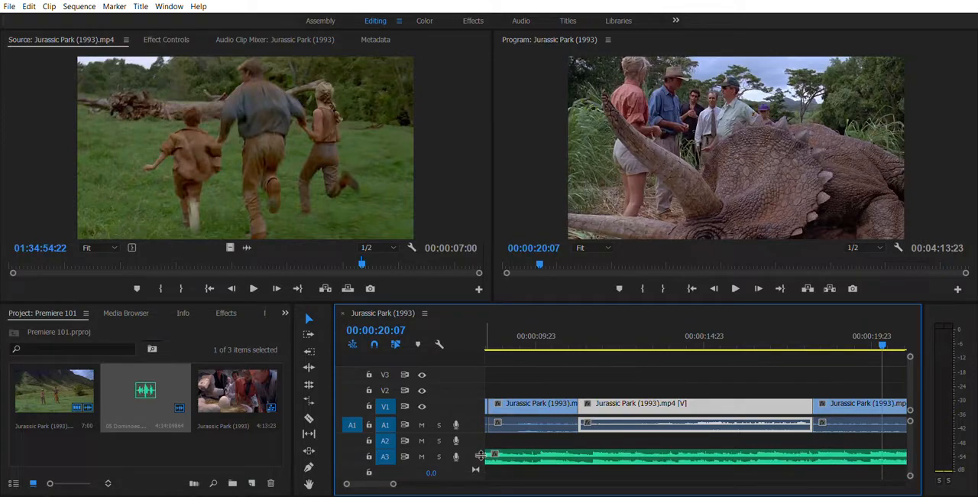
left_click_drag(479, 456, 477, 478)
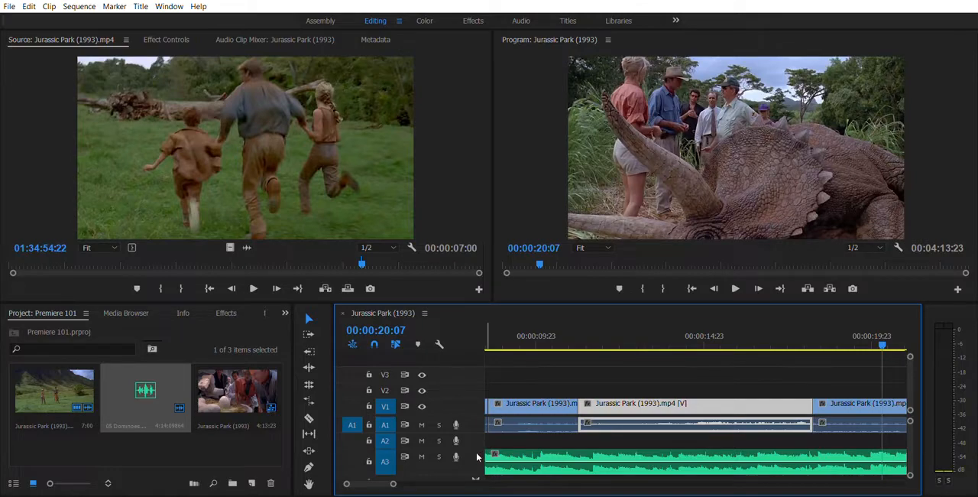
scroll(480, 457, "up", 1)
scroll(481, 456, "down", 2)
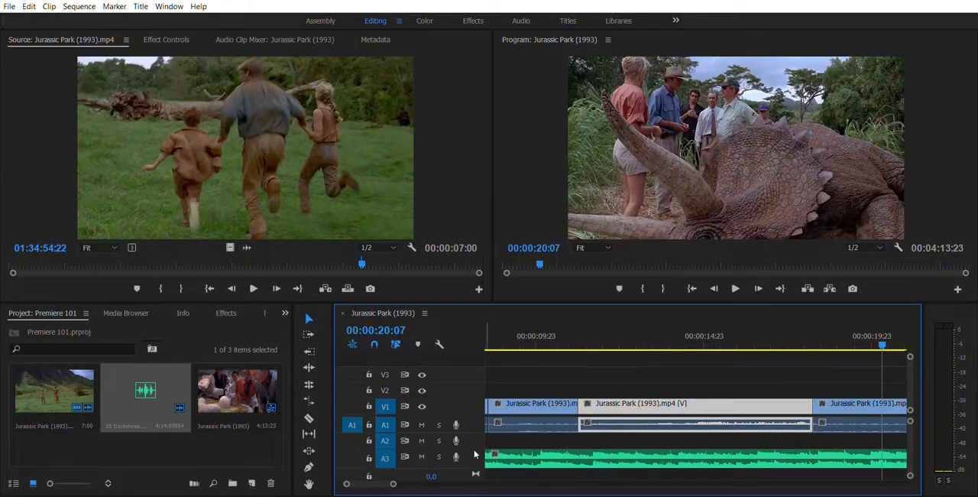
scroll(477, 448, "up", 2)
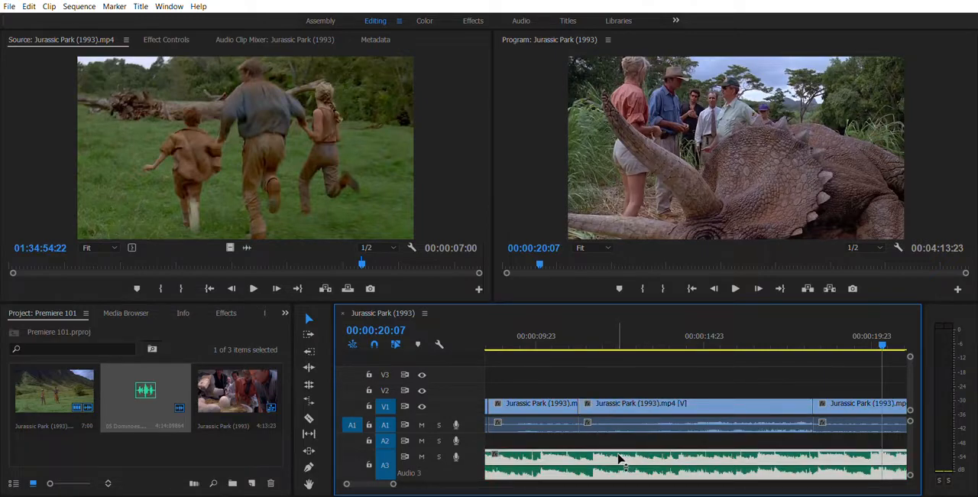
- Lower the volume level of the music clip on A3 and play the sequence from about 10 seconds to check the mix
left_click(621, 458)
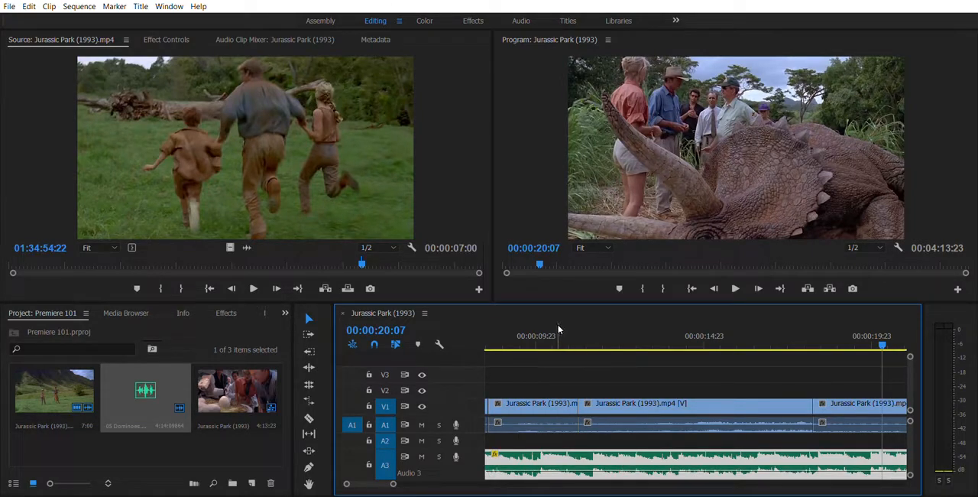
left_click(557, 334)
key("space")
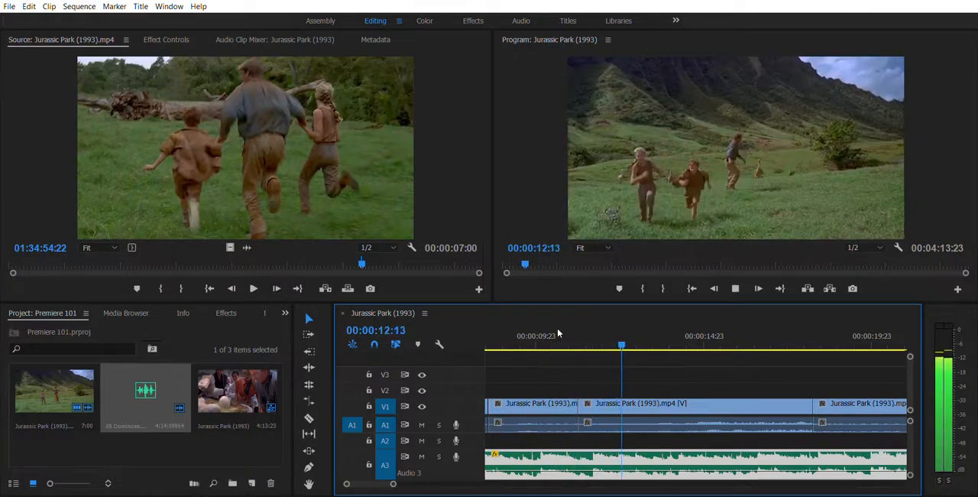
key("space")
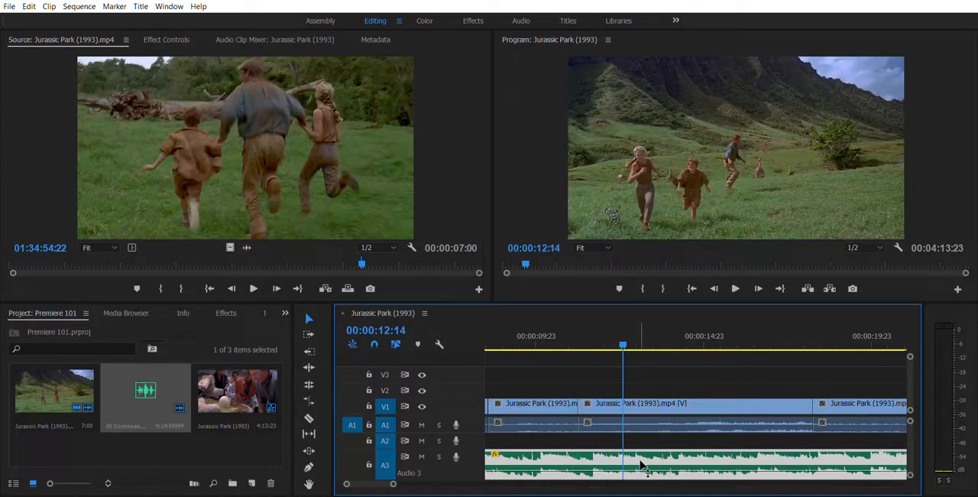
key("space")
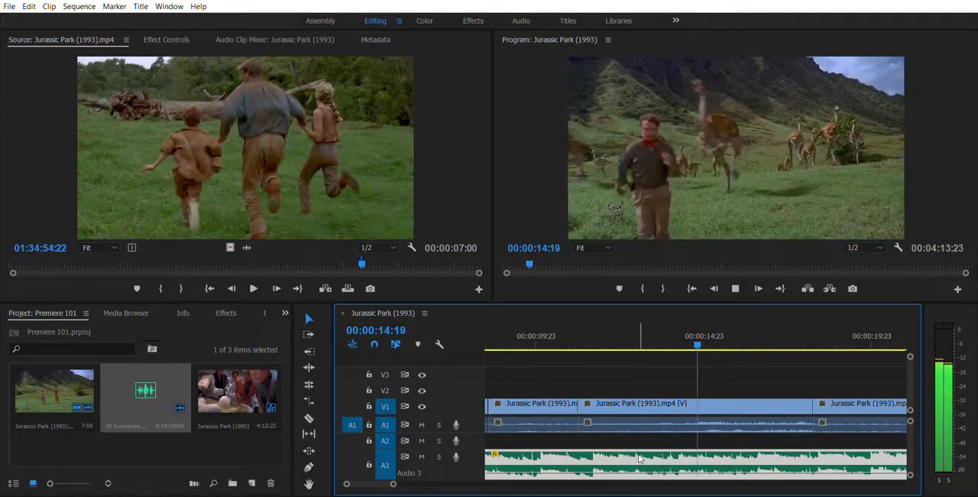
key("space")
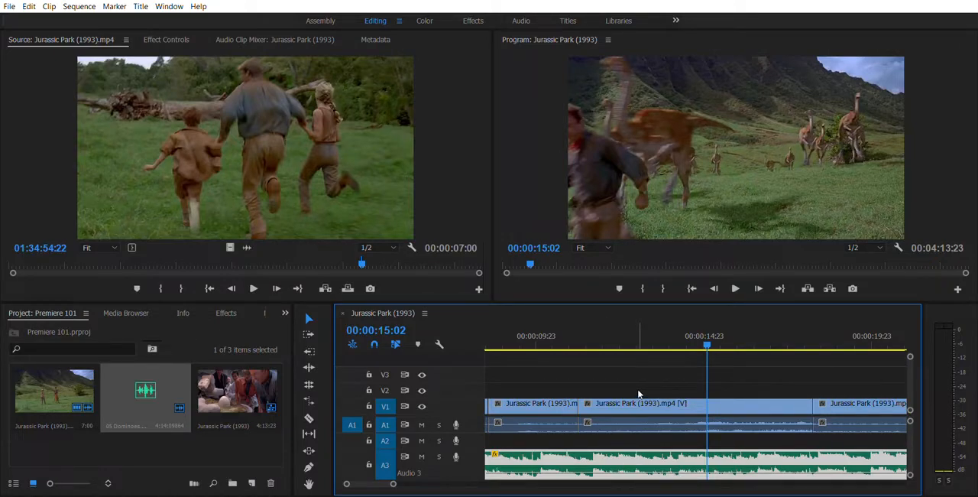
- Add a volume keyframe with the Pen tool to the music clip on A3 at about 00:00:08:19
key("minus")
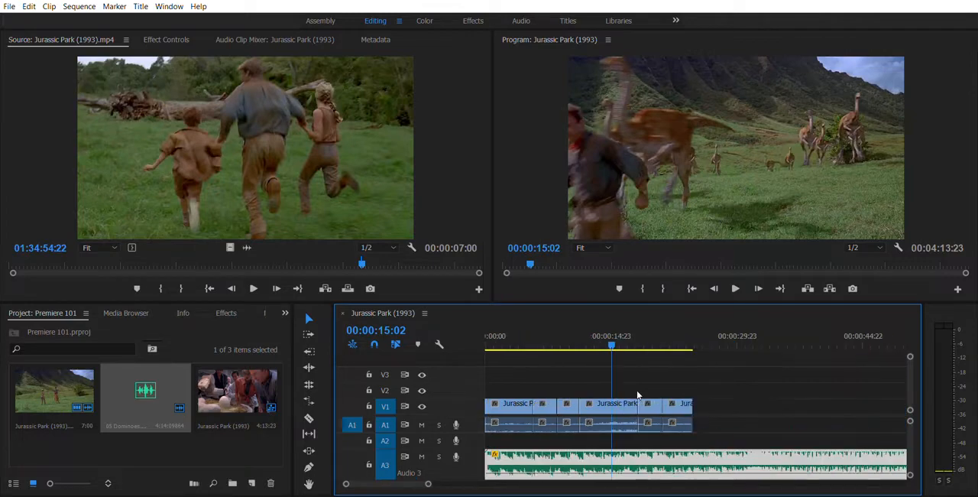
key("minus")
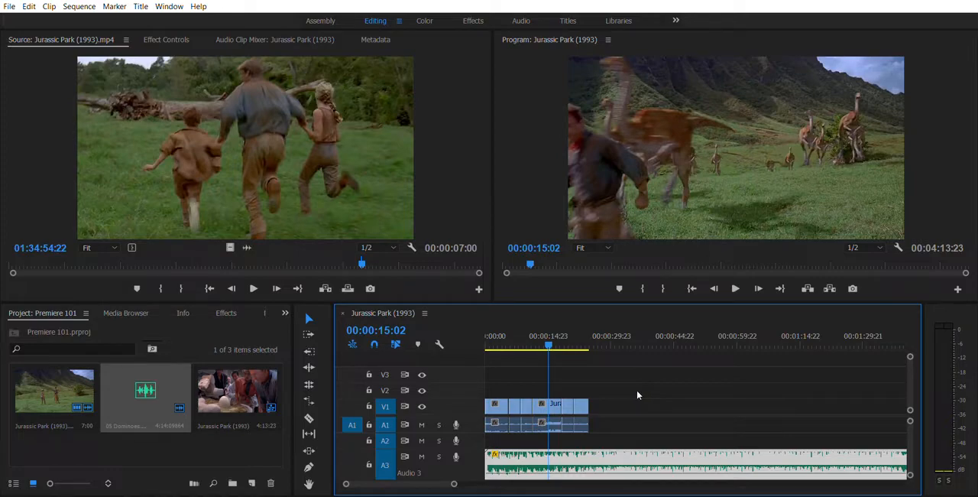
left_click(513, 326)
left_click_drag(512, 329, 507, 329)
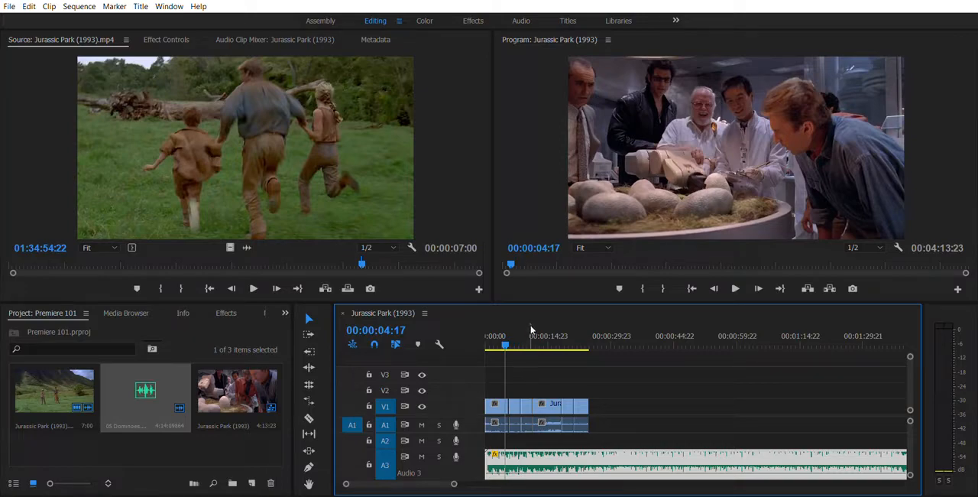
left_click(531, 330)
left_click_drag(531, 329, 523, 328)
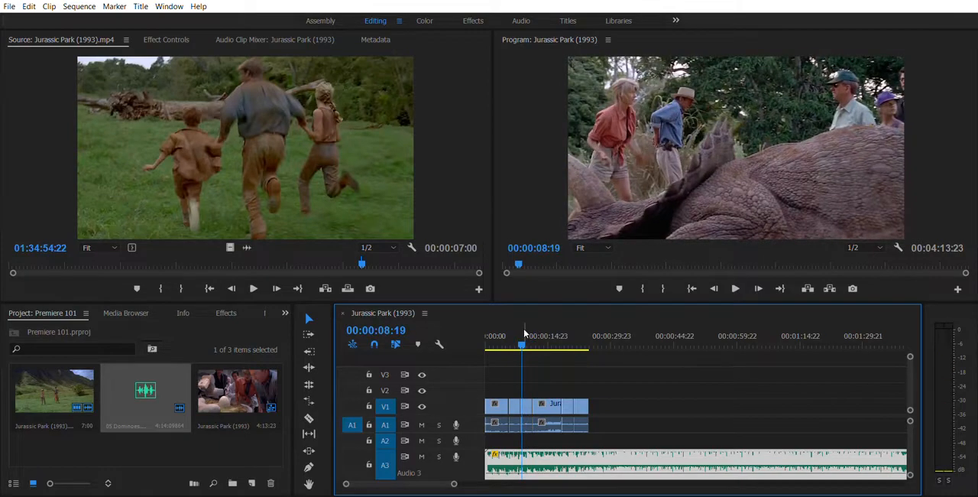
key("=")
key("=")
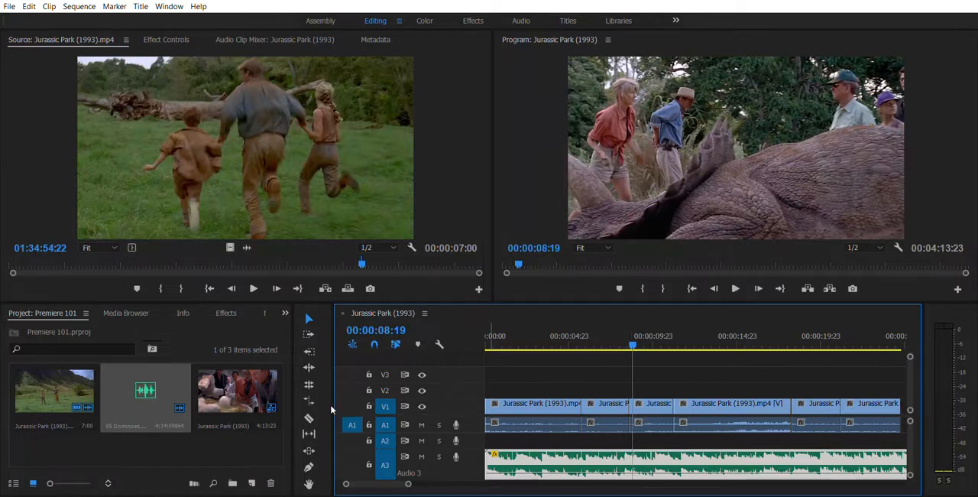
left_click(309, 463)
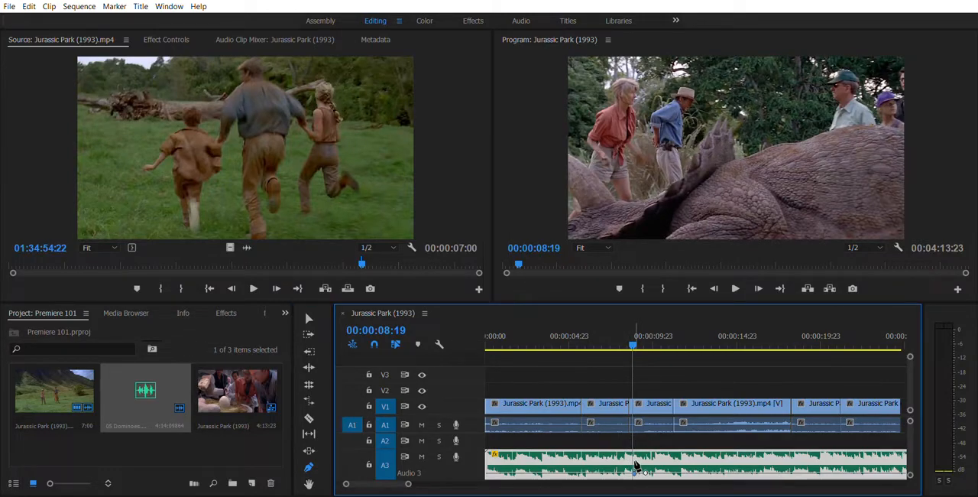
left_click(632, 336)
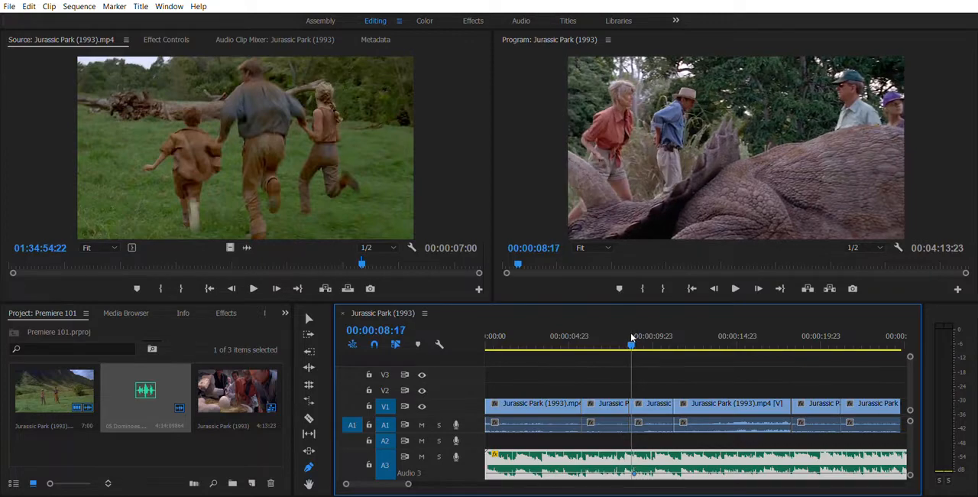
- Add volume keyframes with the Pen tool to the music clip on A3 at about 00:00:12
left_click(629, 334)
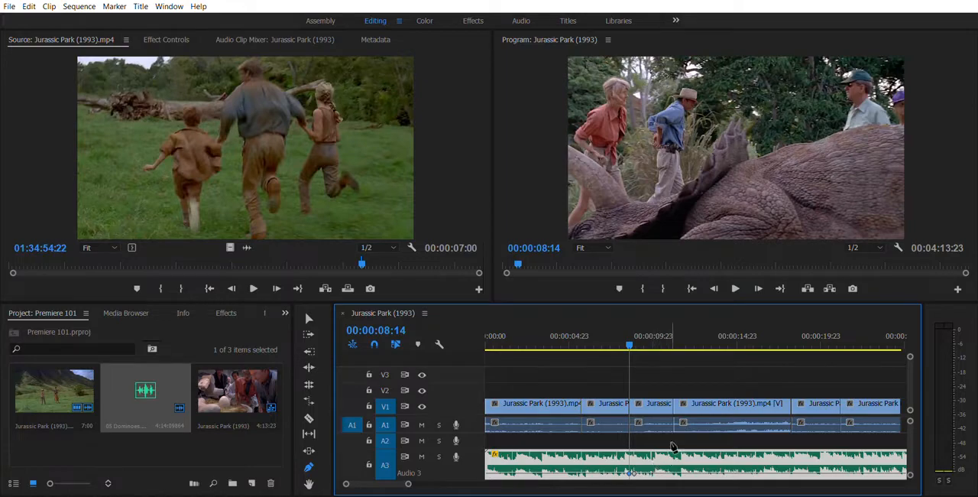
left_click_drag(629, 343, 688, 359)
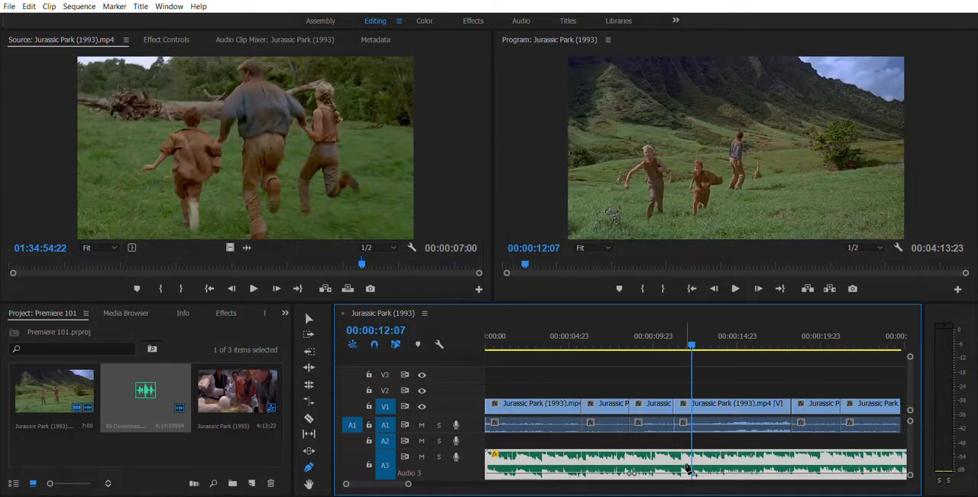
left_click(684, 465)
- Lower the two inner volume keyframes on the A3 music clip to dip the music between about 8 and 12 seconds
key("v")
left_click_drag(683, 473, 683, 476)
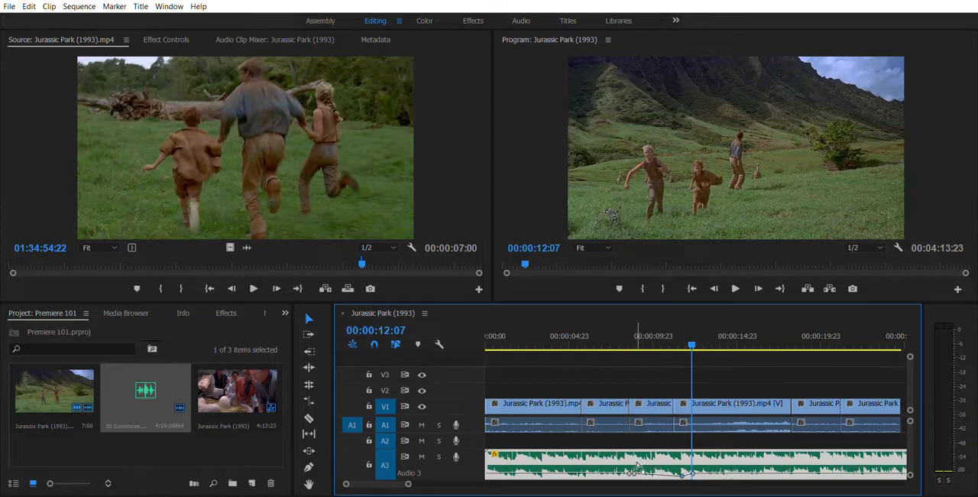
left_click_drag(635, 473, 635, 476)
left_click_drag(639, 468, 683, 468)
- Raise the dip's second inner keyframe slightly so the music swells gradually, and play from about 7 seconds to check
left_click_drag(682, 474, 683, 475)
left_click_drag(683, 476, 683, 475)
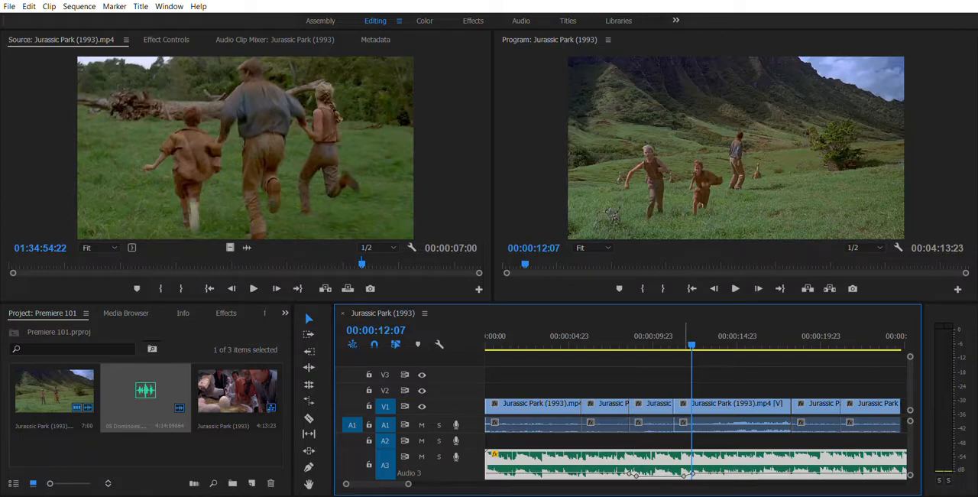
left_click_drag(683, 475, 683, 474)
left_click(602, 338)
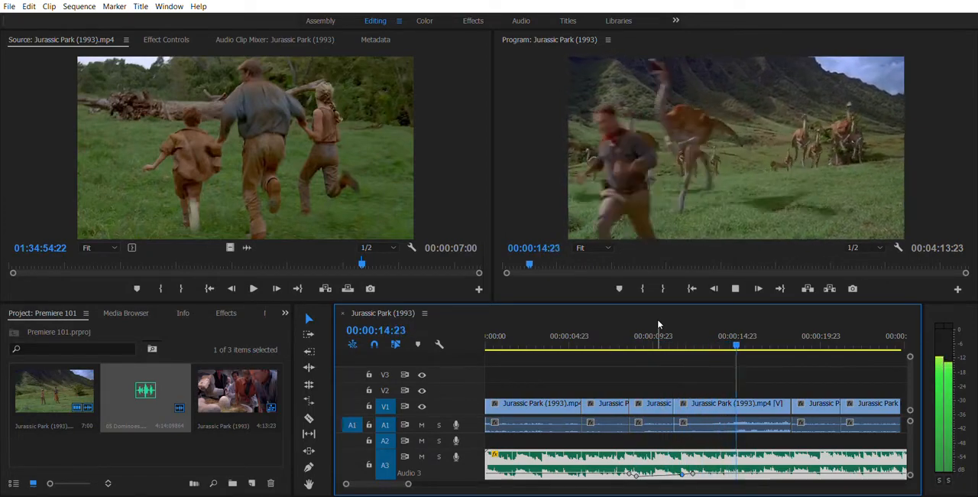
key("space")
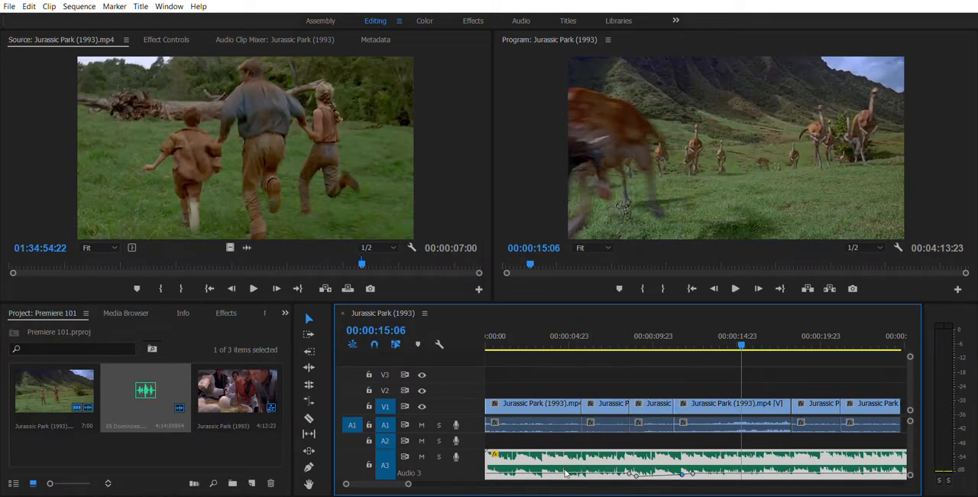
- Cut the A3 music clip with the Razor tool at the end of the last video clip and delete the excess part
scroll(753, 356, "down", 4)
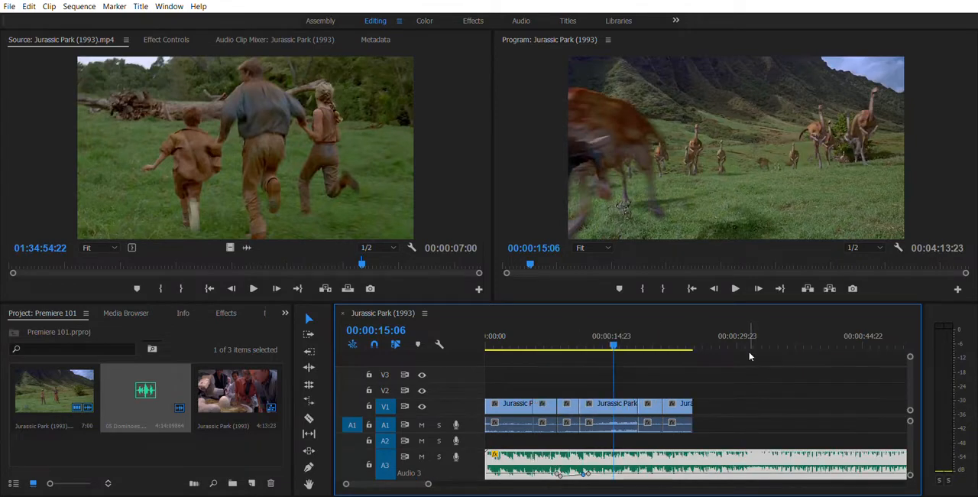
left_click_drag(580, 330, 580, 330)
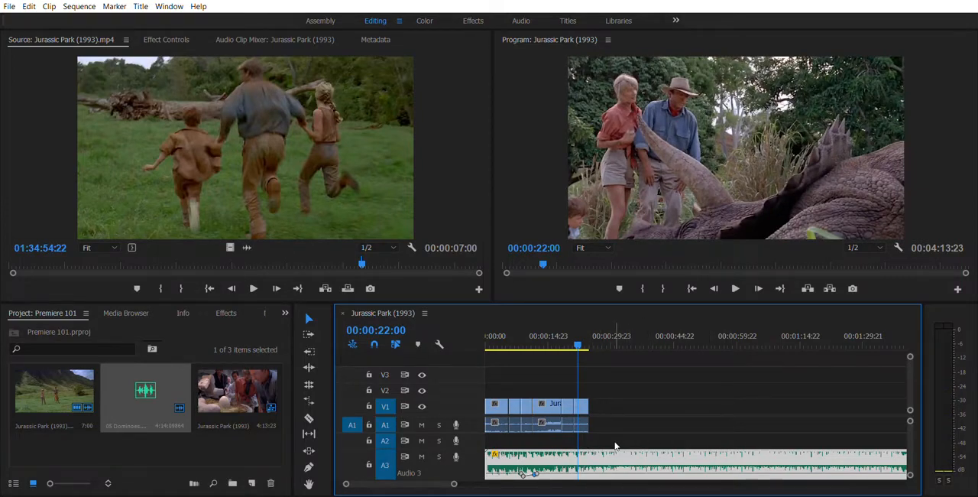
key("c")
left_click(598, 453)
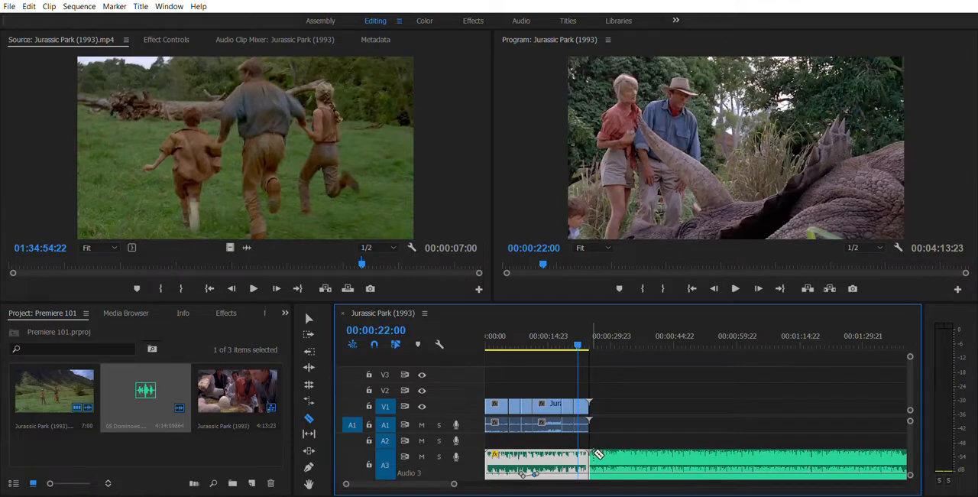
key("v")
left_click(626, 445)
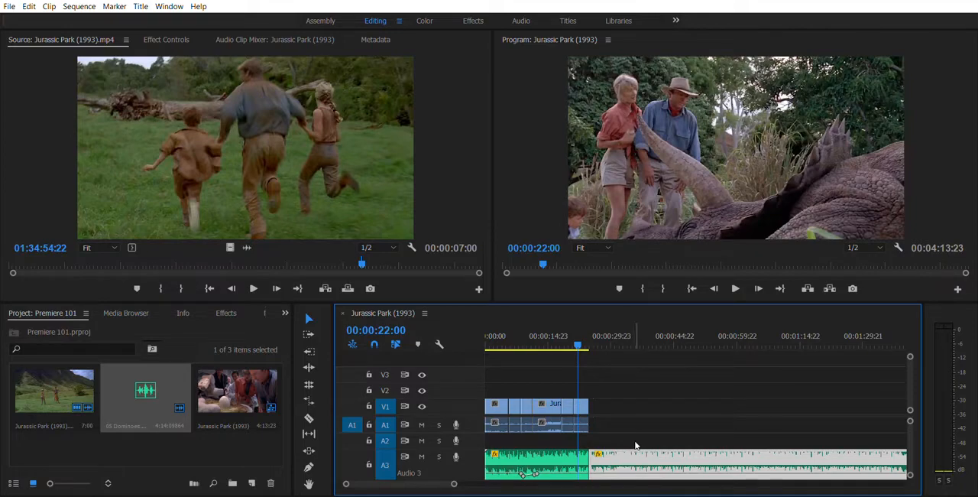
key("Delete")
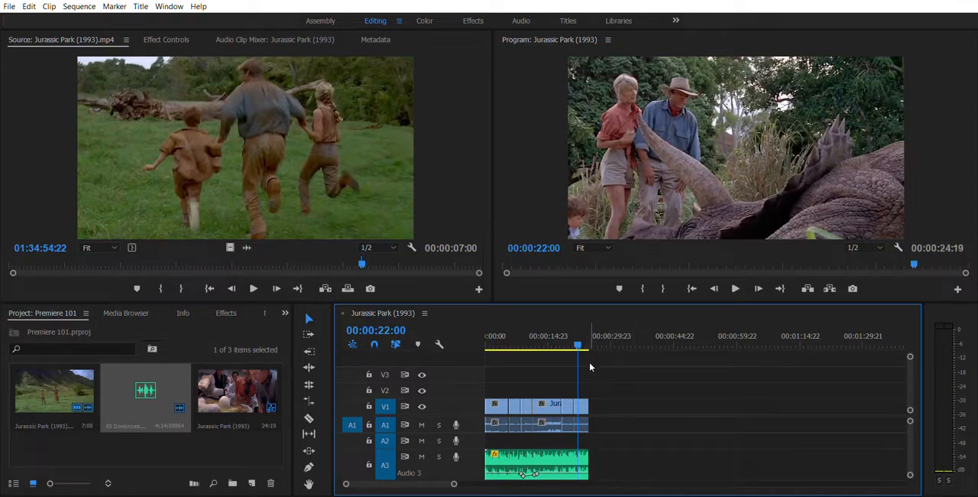
- Add a volume keyframe to the A3 music clip at about 21 seconds for the closing fade-out, and play the ending from about 19 seconds
key("equal")
key("equal")
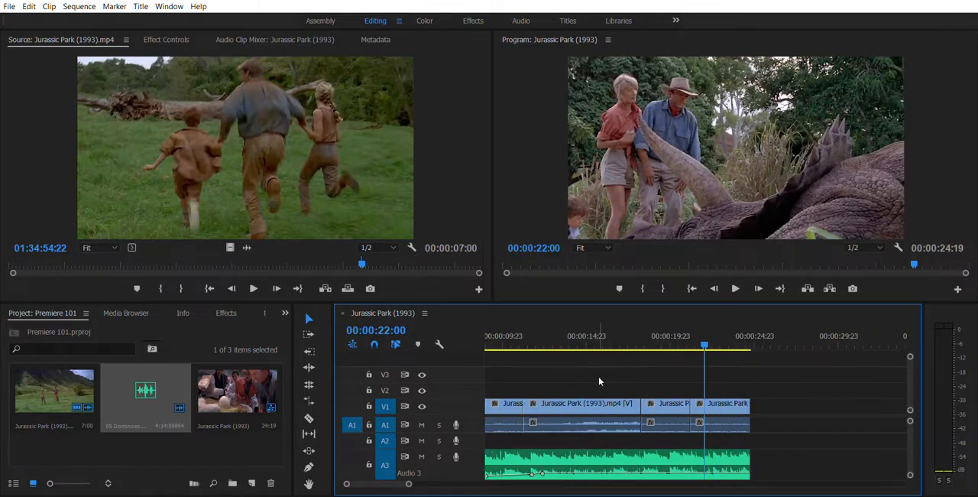
key("p")
left_click(690, 473)
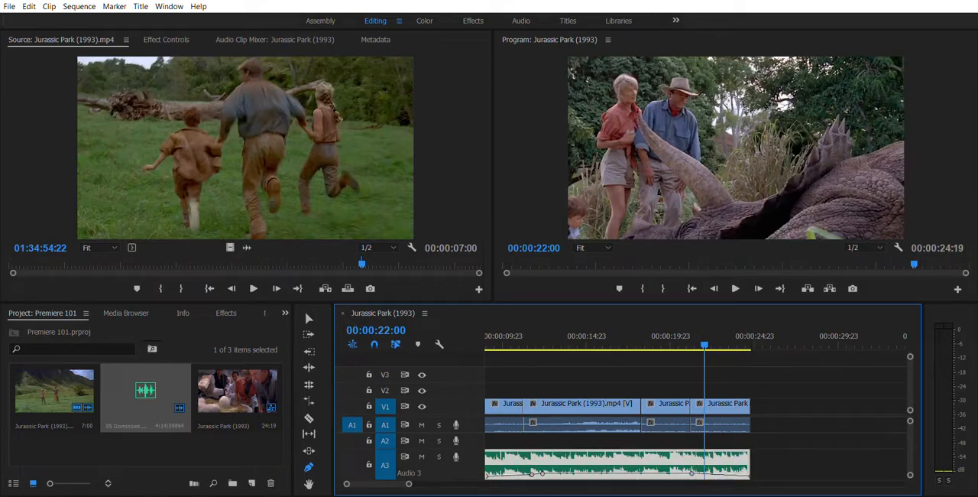
left_click(652, 338)
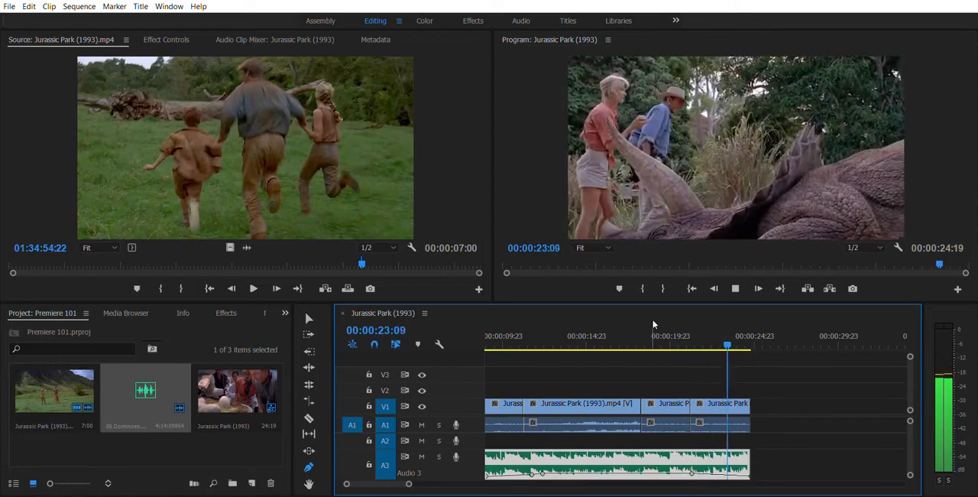
- Scrub and play the first two seconds of the sequence to locate the beats of the music
key("Home")
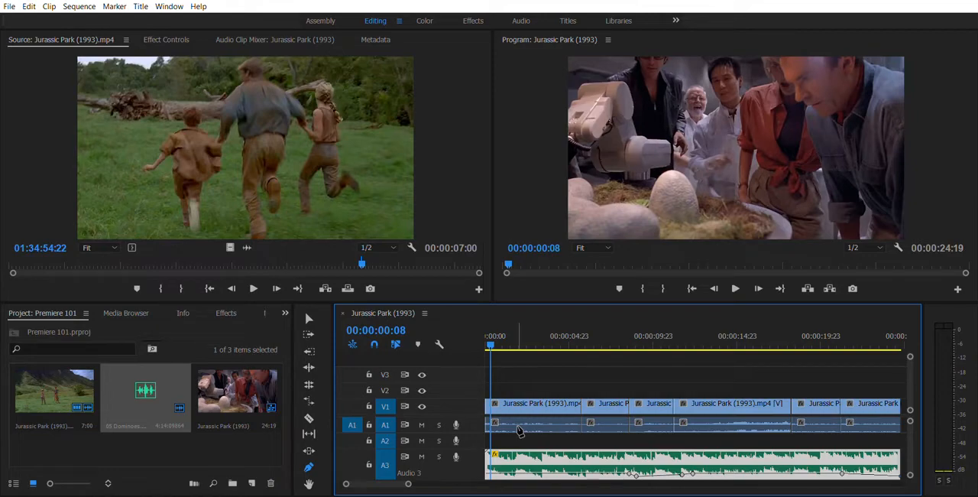
left_click(486, 341)
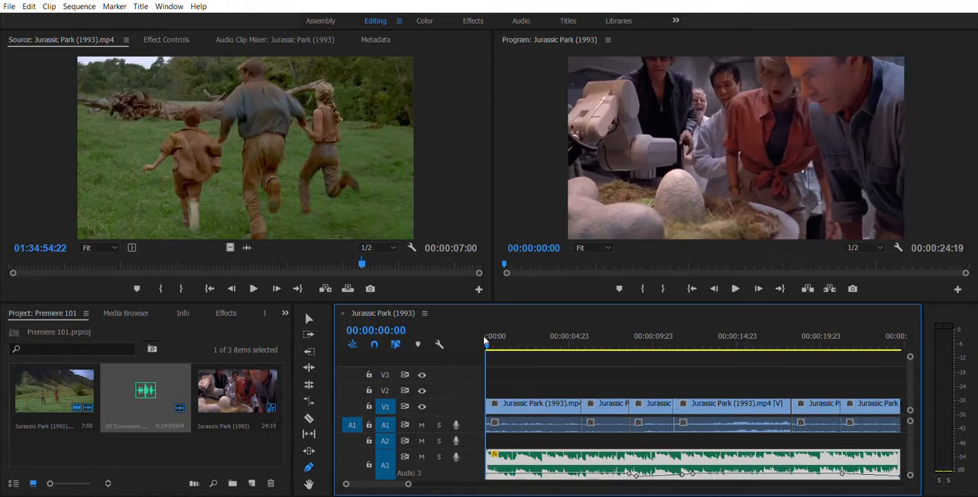
left_click_drag(485, 338, 500, 332)
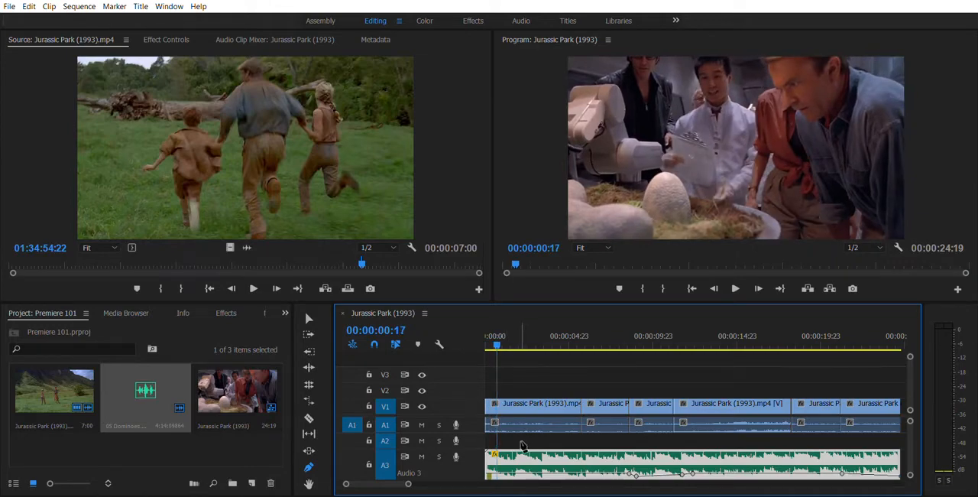
key("v")
key("space")
left_click_drag(506, 334, 502, 334)
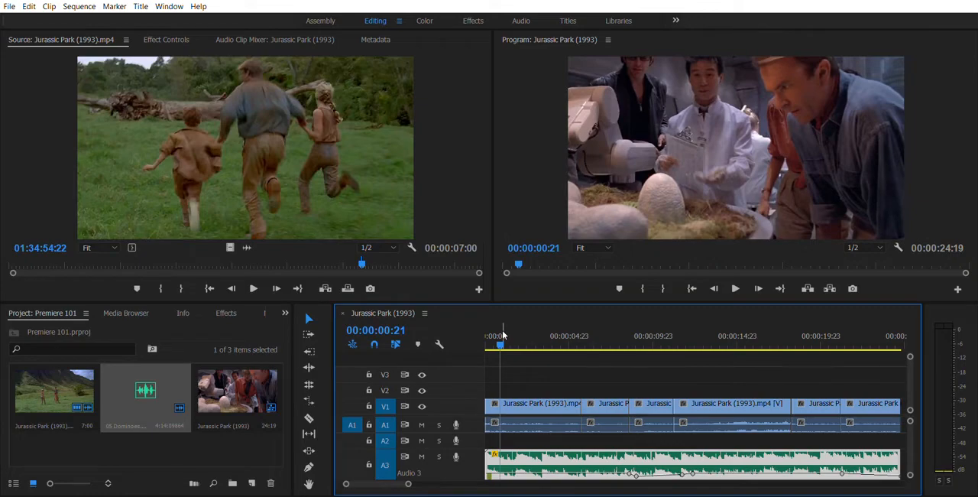
key("space")
key("space")
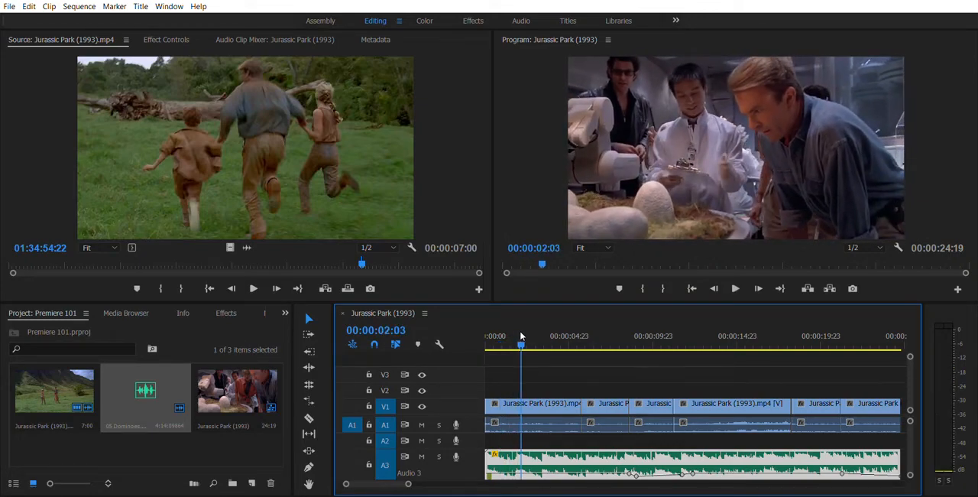
- Play the sequence from the start to about 00:00:08:17 to hear how the beats fall against the cuts
left_click(520, 336)
left_click_drag(521, 336, 486, 337)
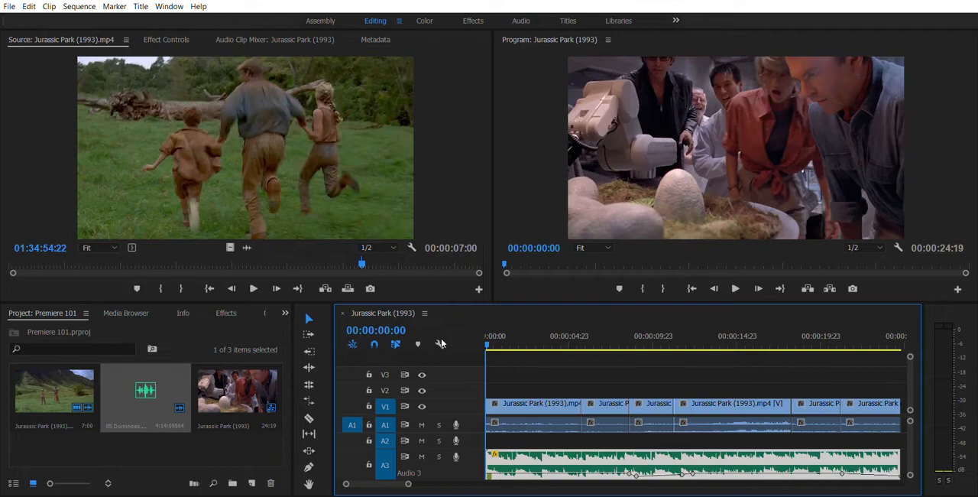
key("space")
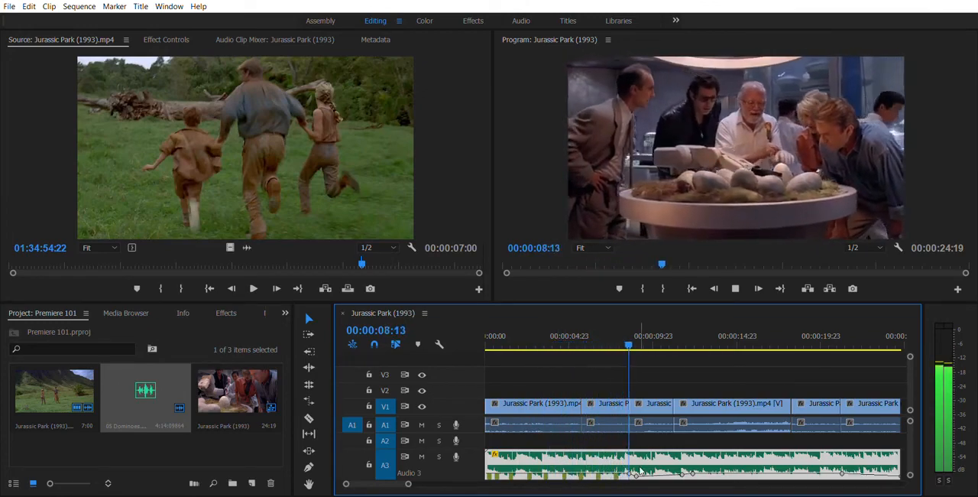
key("space")
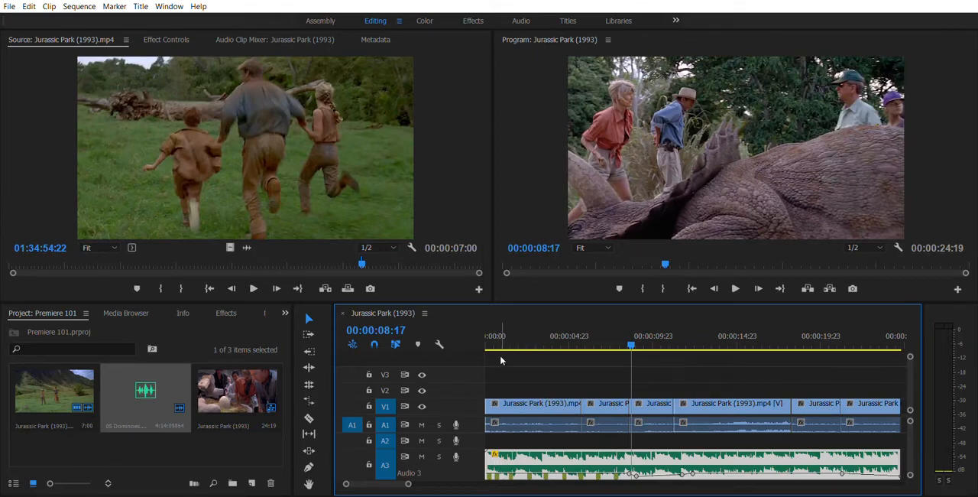
- Shorten the clips on V1 and place all six end to end within about the first 5.5 seconds, with cuts on the music's beats
left_click_drag(582, 405, 515, 402)
left_click_drag(662, 403, 533, 405)
left_click_drag(718, 402, 573, 395)
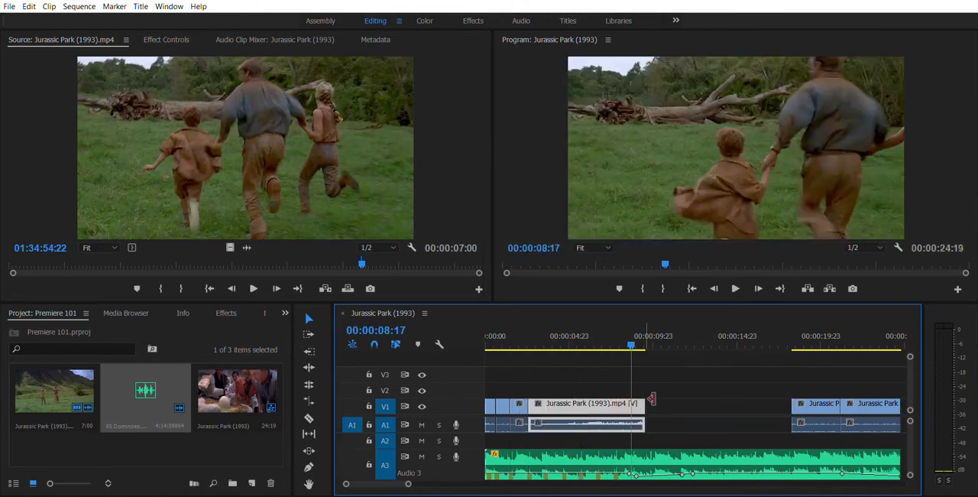
left_click_drag(644, 405, 560, 408)
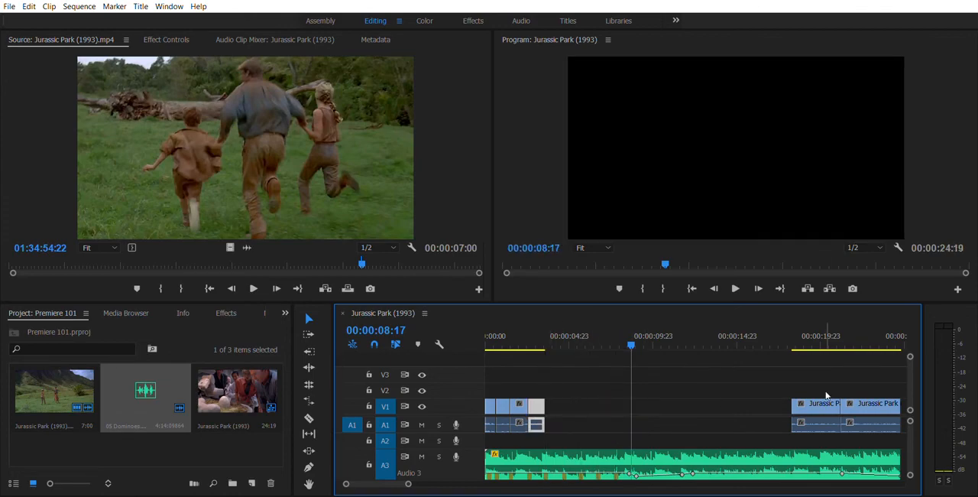
left_click_drag(826, 398, 569, 402)
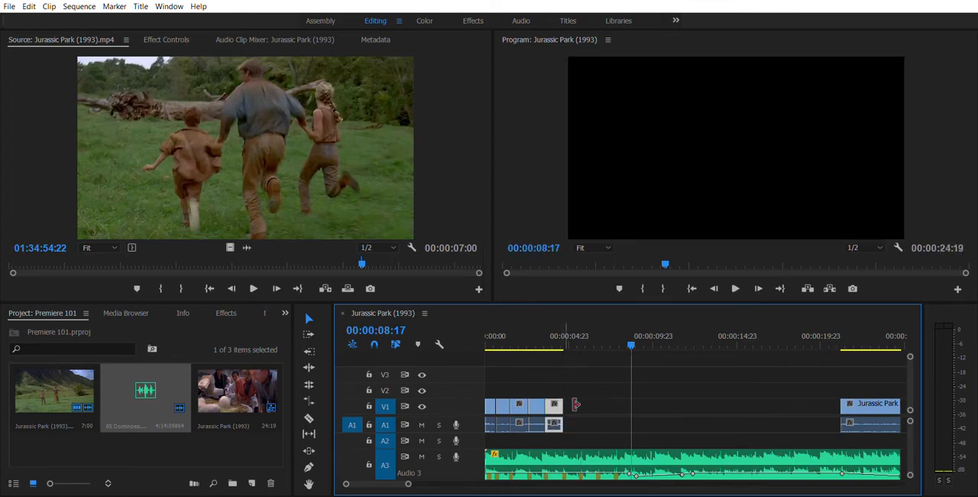
left_click_drag(874, 399, 579, 403)
- Play the shortened sequence from the start to about 00:00:06:02 to check the cuts against the music
left_click_drag(540, 332, 444, 335)
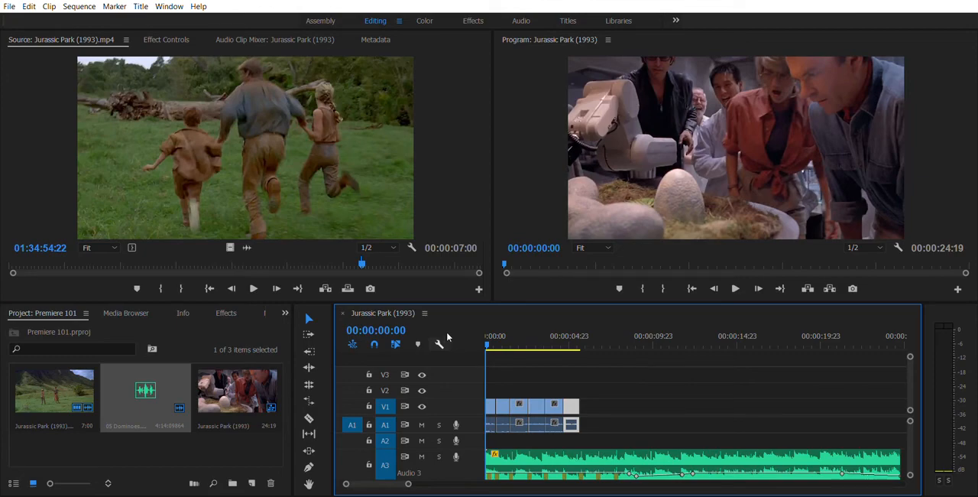
key("space")
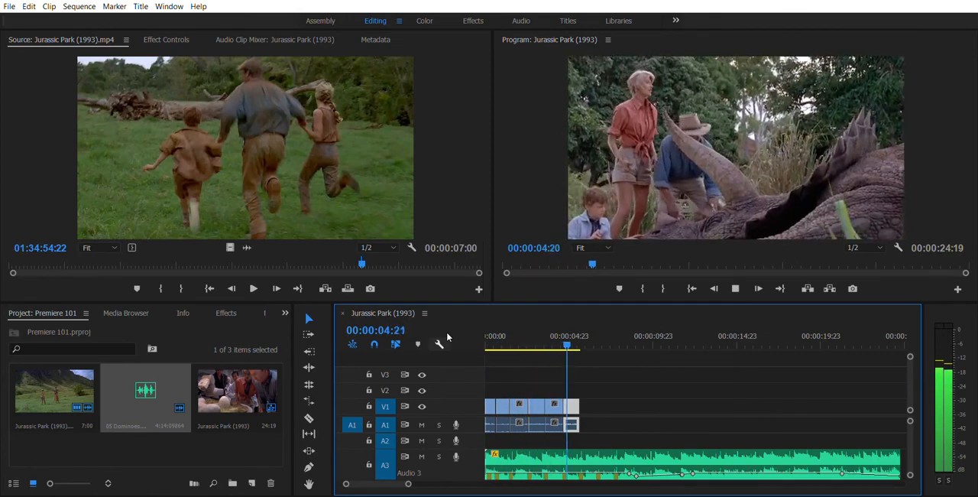
key("space")
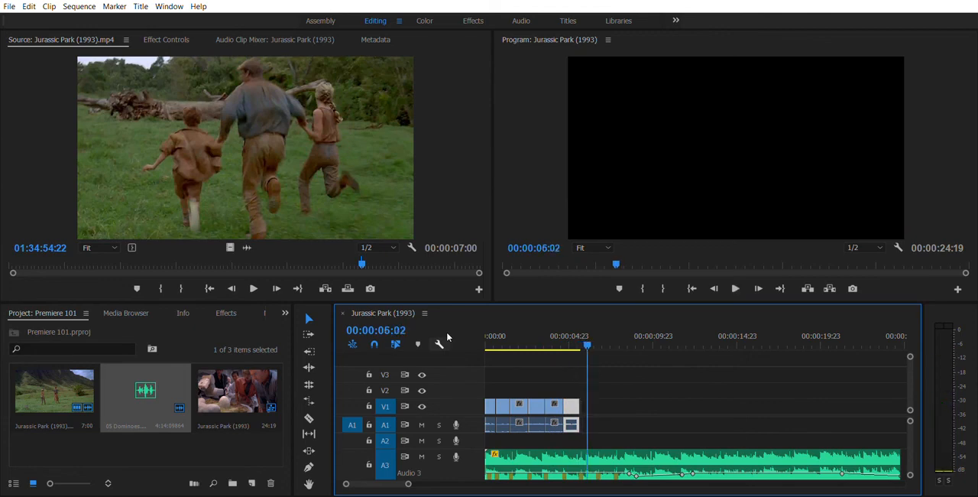